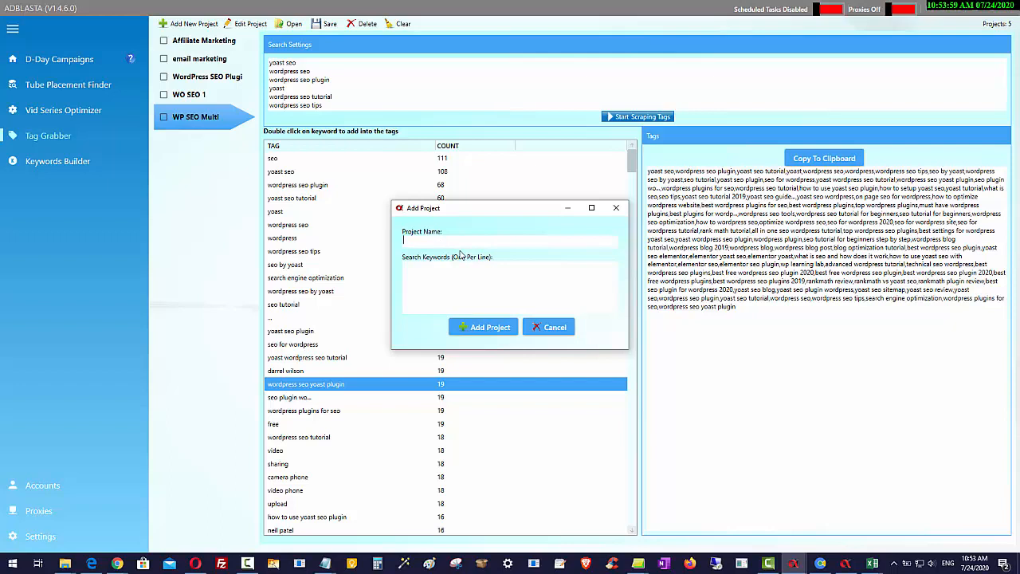
- Enter "YouTube SEO" as the new project's name
text(TUbe SE)
text(M)
drag(442, 238, 385, 242)
text(YouTUbe SEO)
click(420, 241)
key(BackSpace)
text(u)
- Copy the project name into the new project's search keywords as "YouTube SEO"
drag(441, 241, 371, 244)
key(ctrl+c)
right_click(435, 247)
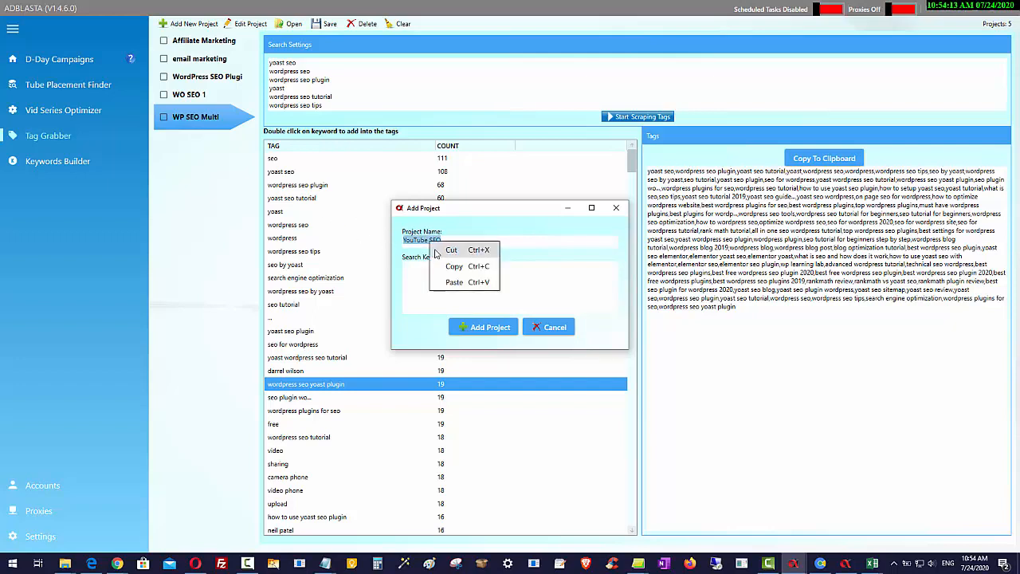
click(456, 271)
click(444, 278)
right_click(446, 281)
click(477, 320)
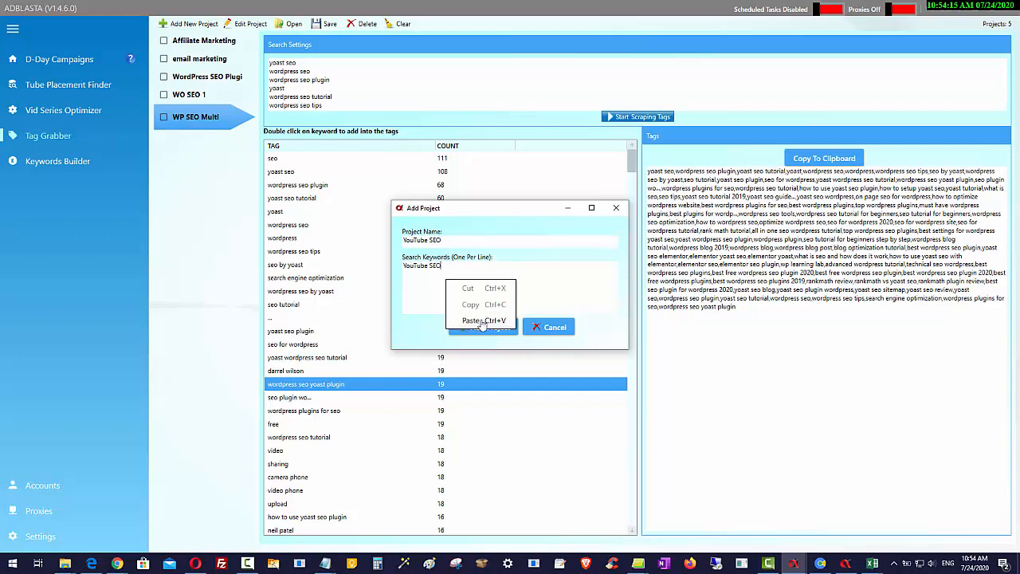
- Add the YouTube SEO project and scrape tags for its keyword
click(484, 327)
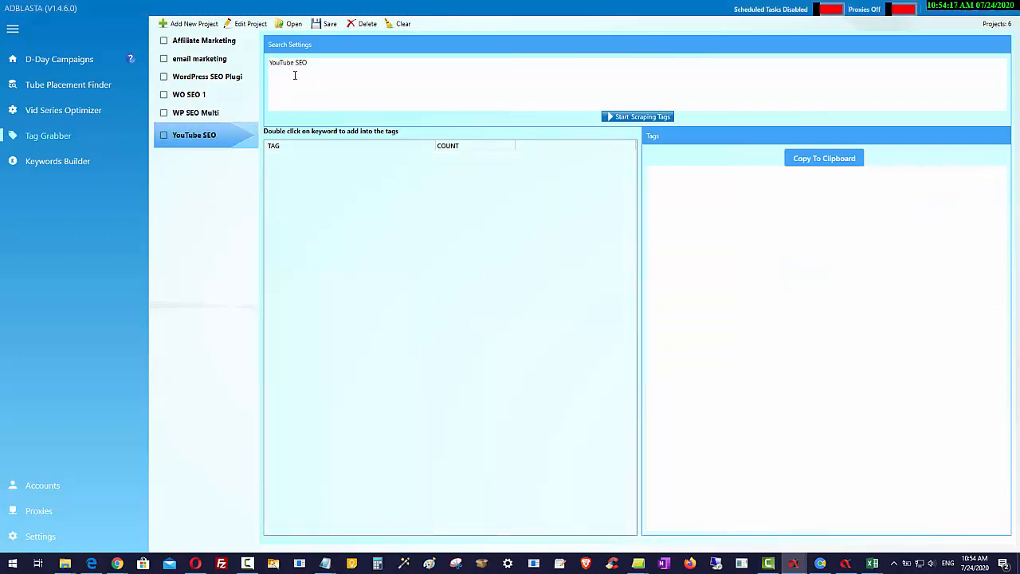
click(647, 117)
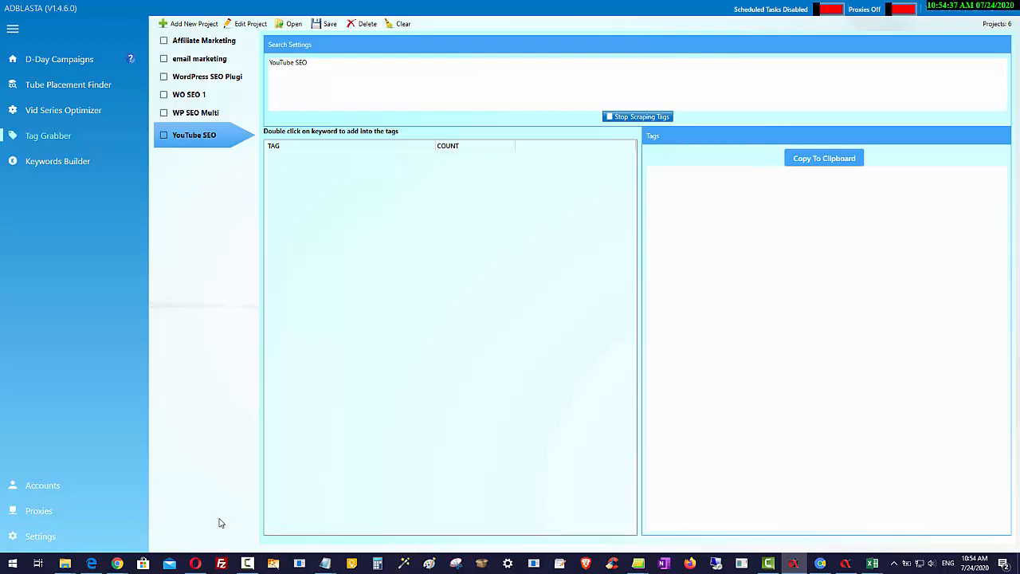
click(618, 119)
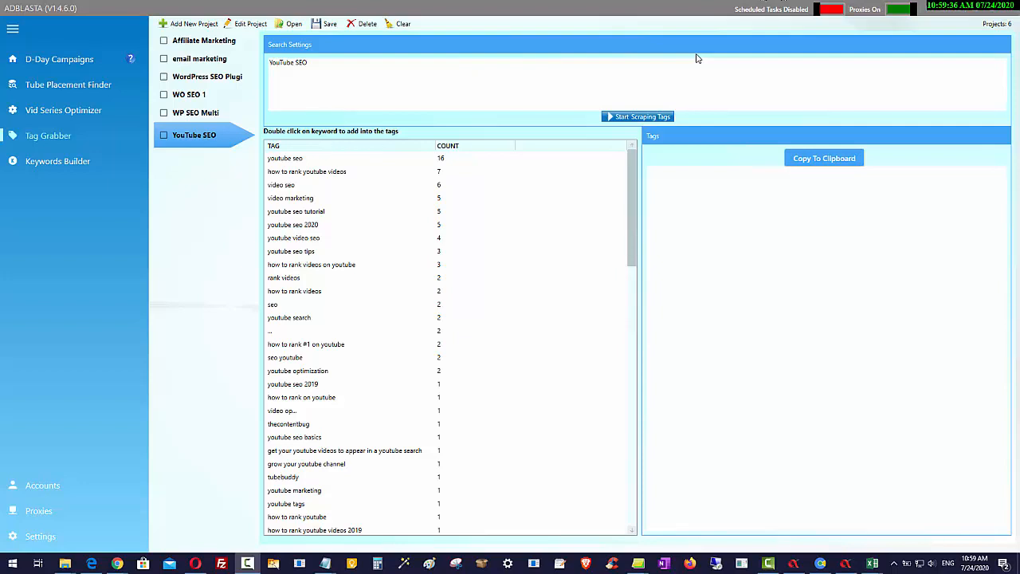
- Add the first seven scraped tags, from "youtube seo" down to "youtube video seo", to the project's tag collection
double_click(301, 162)
double_click(308, 175)
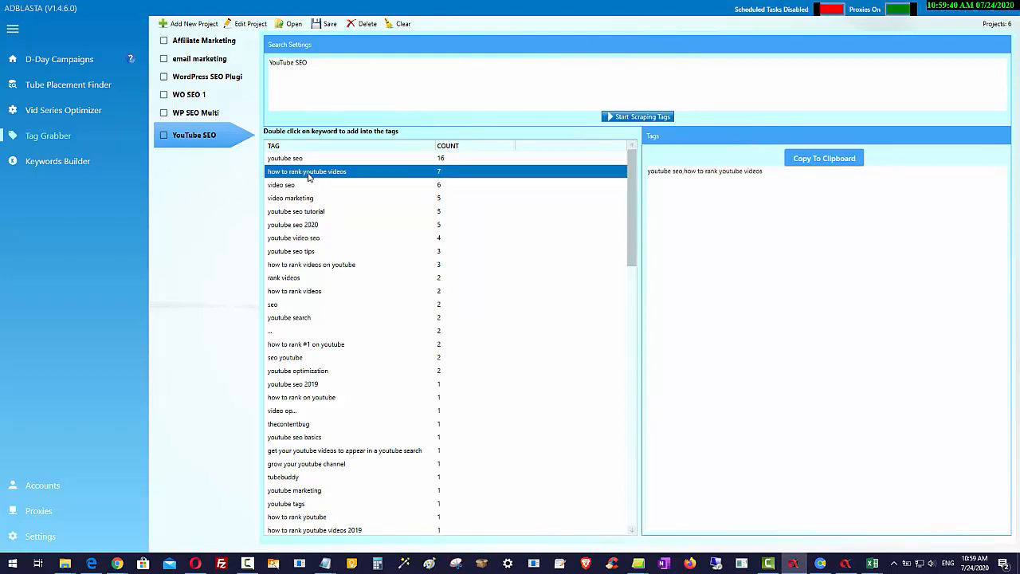
double_click(295, 185)
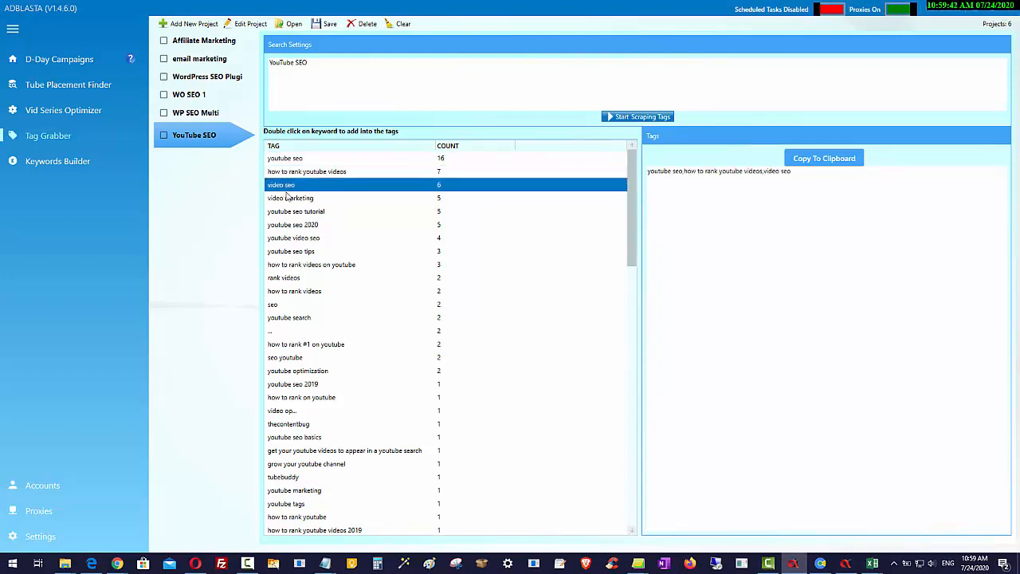
double_click(291, 200)
double_click(295, 212)
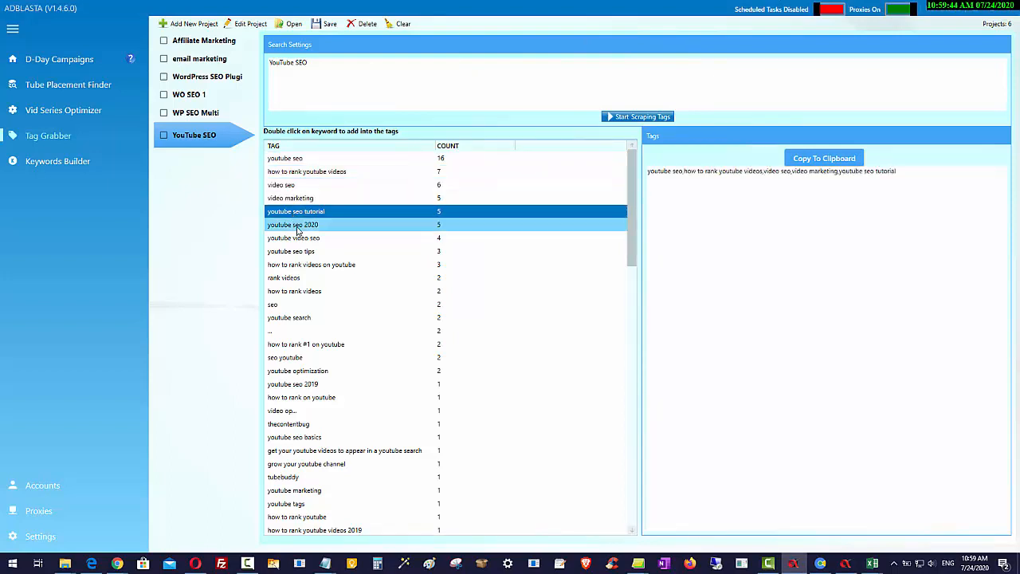
double_click(295, 225)
double_click(295, 239)
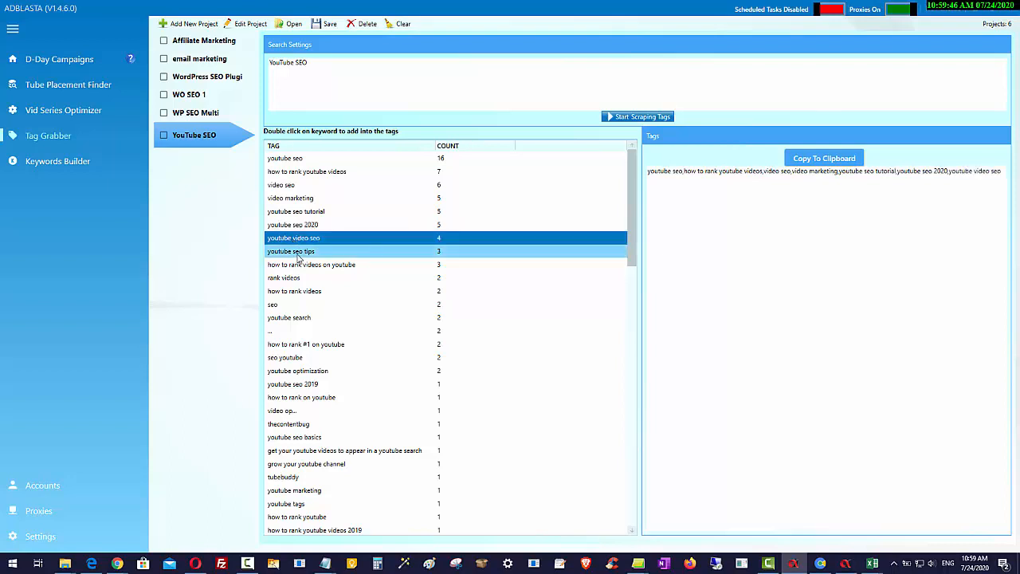
- Add the tags "youtube seo tips", "how to rank videos on youtube", "rank videos", "how to rank videos", "seo" and "youtube search"
double_click(298, 252)
double_click(309, 267)
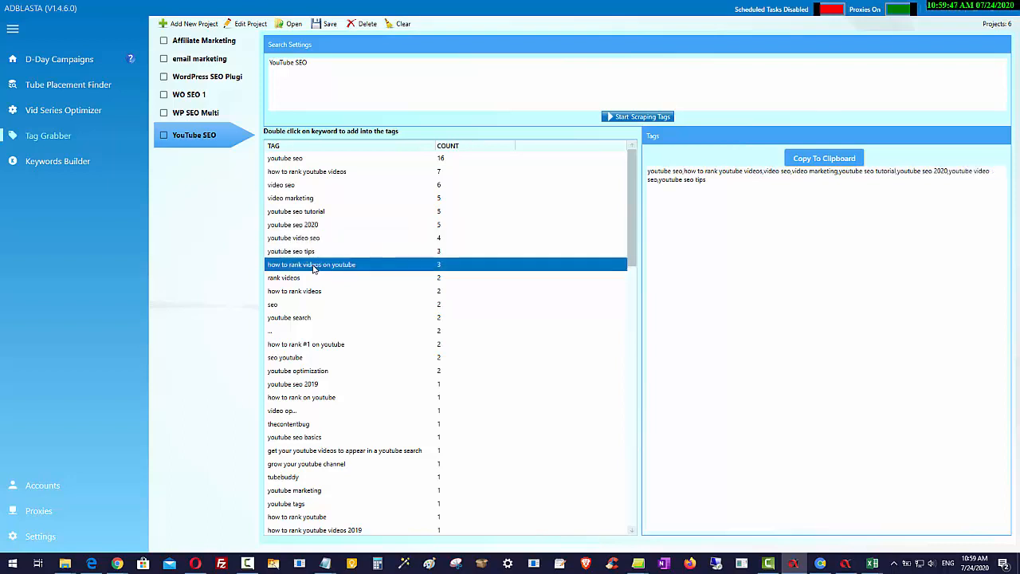
double_click(294, 278)
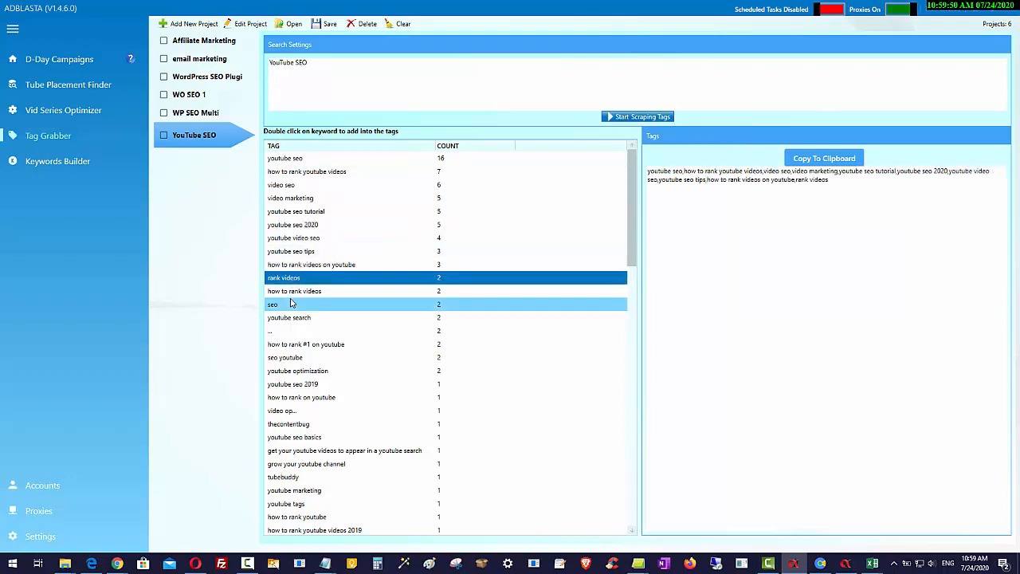
double_click(294, 292)
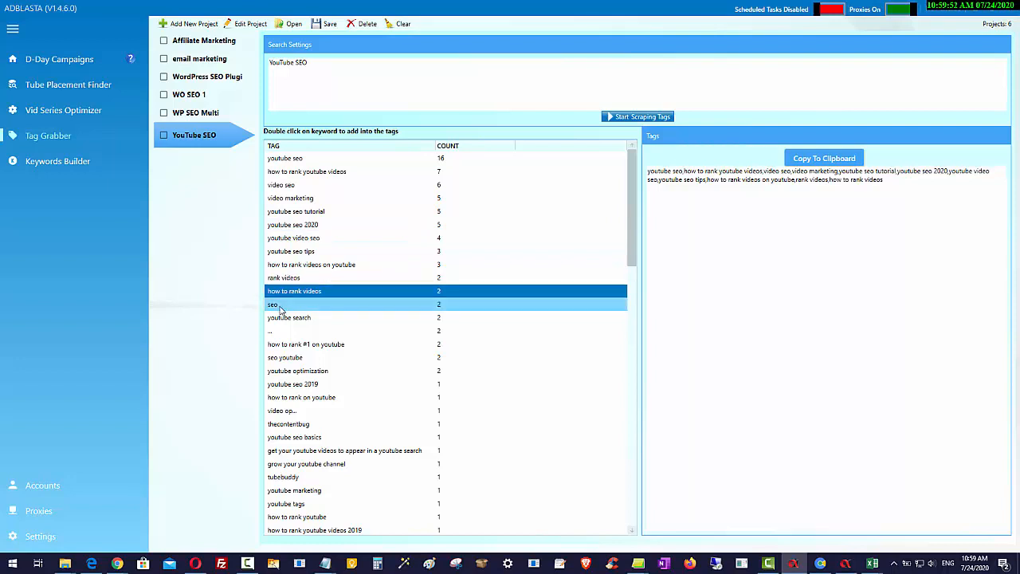
double_click(276, 306)
double_click(289, 317)
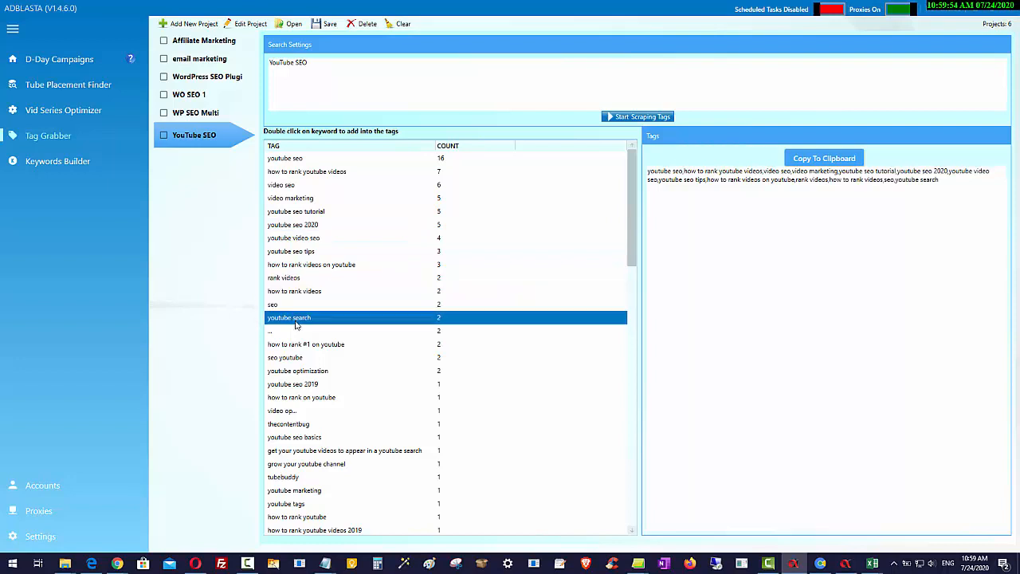
- Add the five tags from "how to rank #1 on youtube" down to "how to rank on youtube" to the collection
double_click(313, 344)
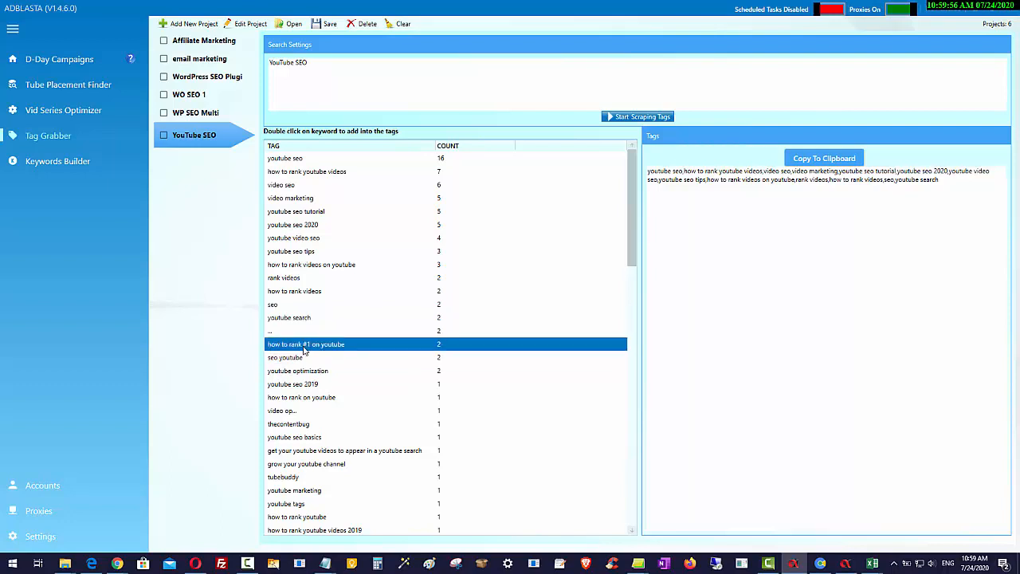
double_click(286, 360)
double_click(289, 372)
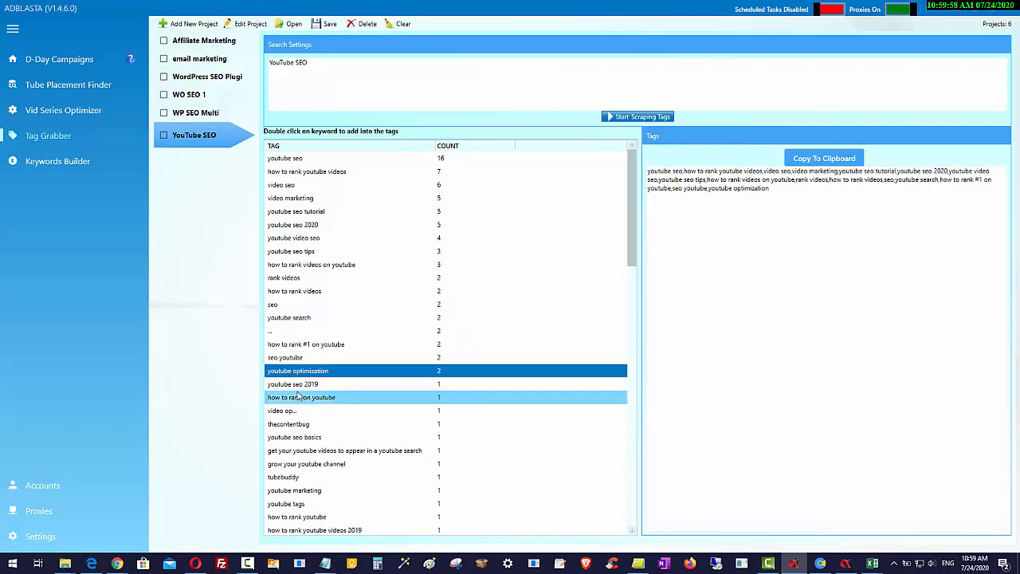
double_click(295, 386)
double_click(300, 397)
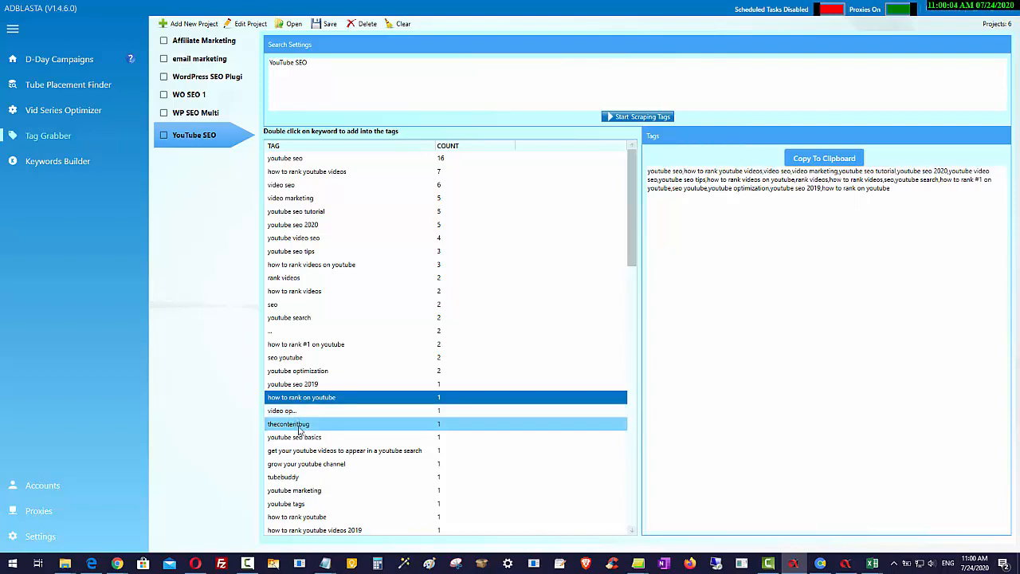
- Add the four tags from "youtube seo basics" down to "tubebuddy" to the collection
double_click(297, 440)
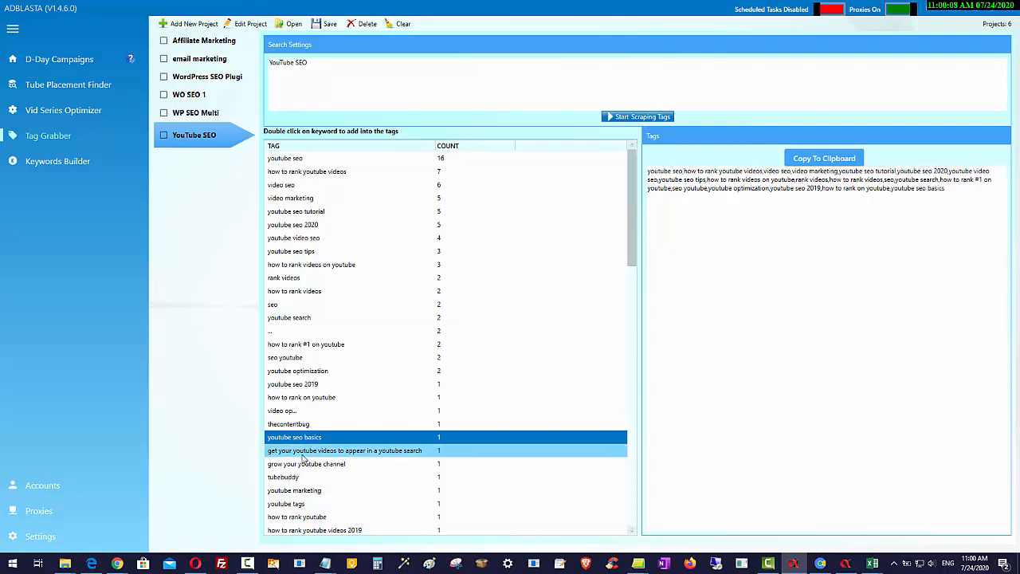
double_click(303, 452)
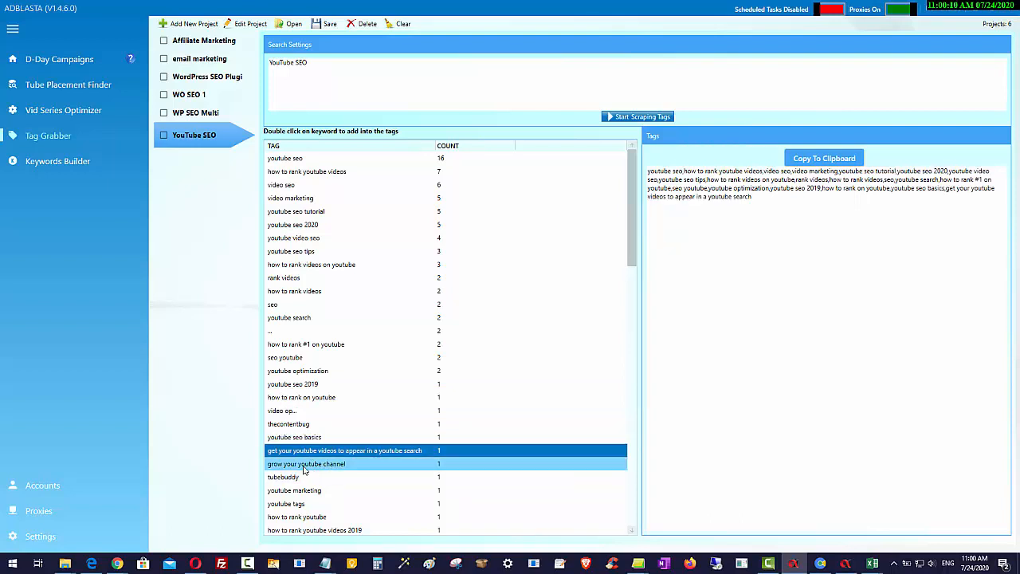
click(302, 467)
double_click(291, 478)
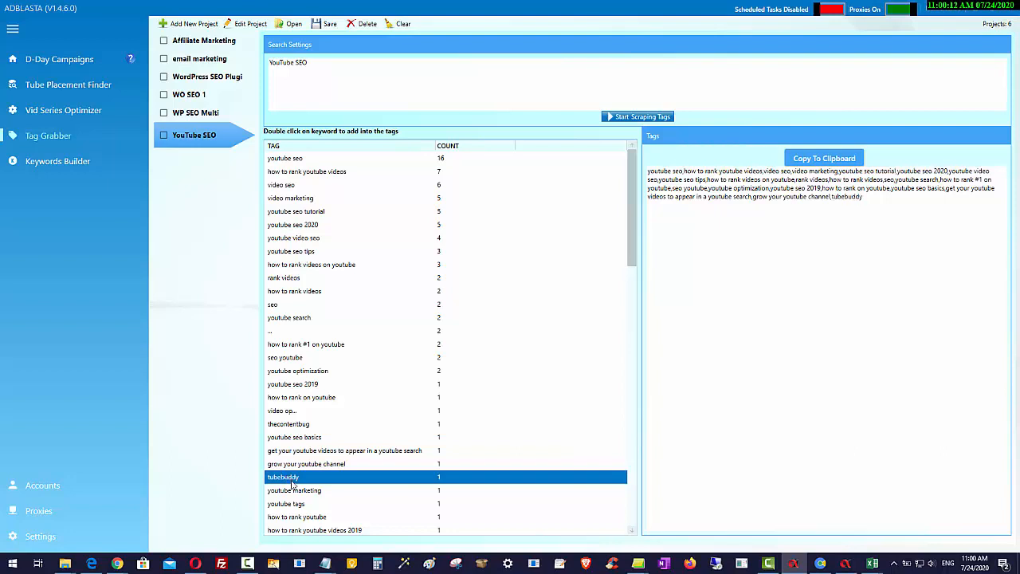
- Add the tags "youtube marketing", "youtube tags" and "how to rank youtube" to the collection, dismissing the screenshot overlay
click(297, 493)
double_click(297, 493)
click(298, 504)
double_click(298, 504)
click(309, 518)
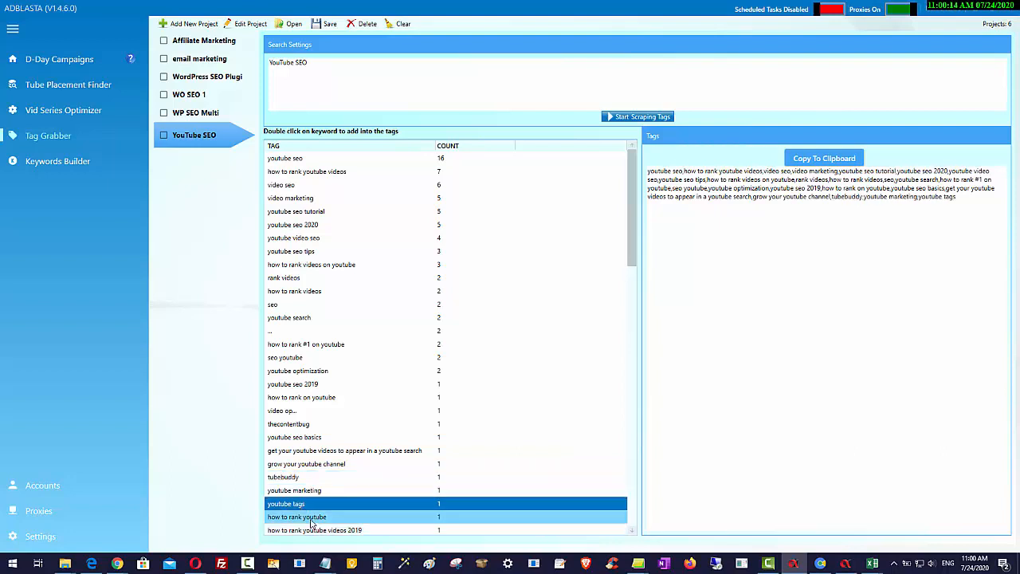
double_click(311, 519)
key(Print)
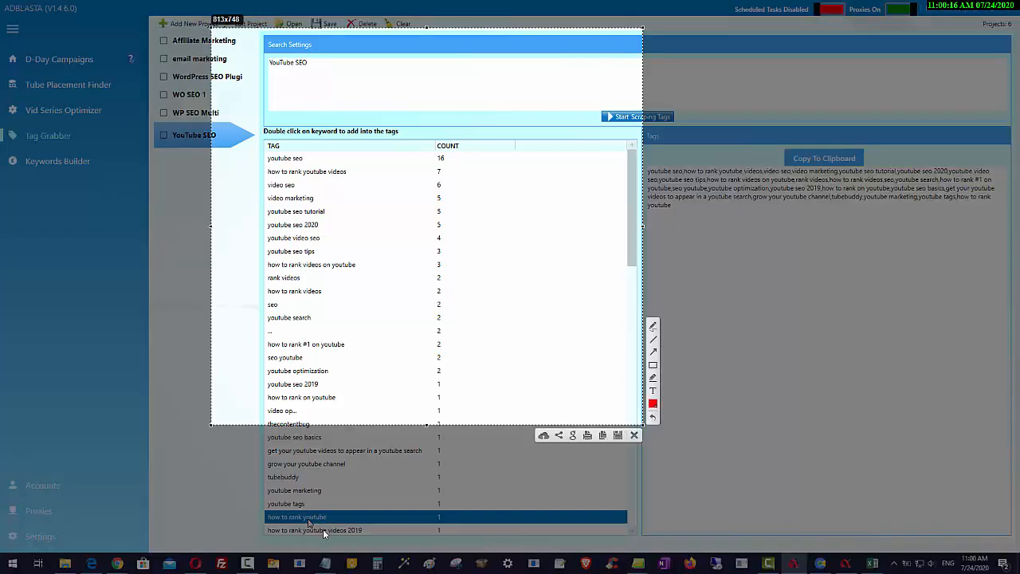
click(635, 435)
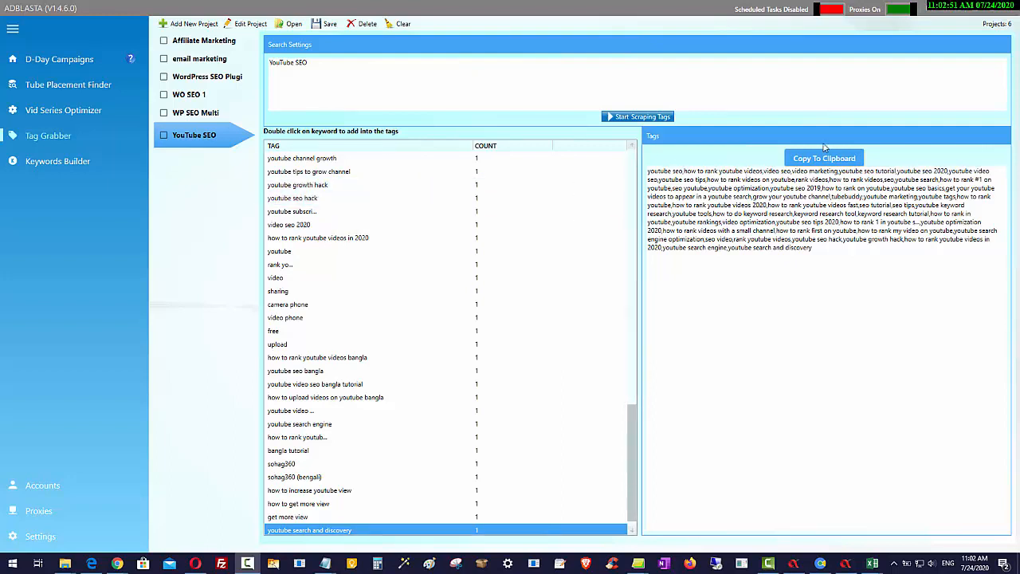
- Switch to the browser's Delim.co page and examine the comma-delimited tags converted to a column
click(118, 563)
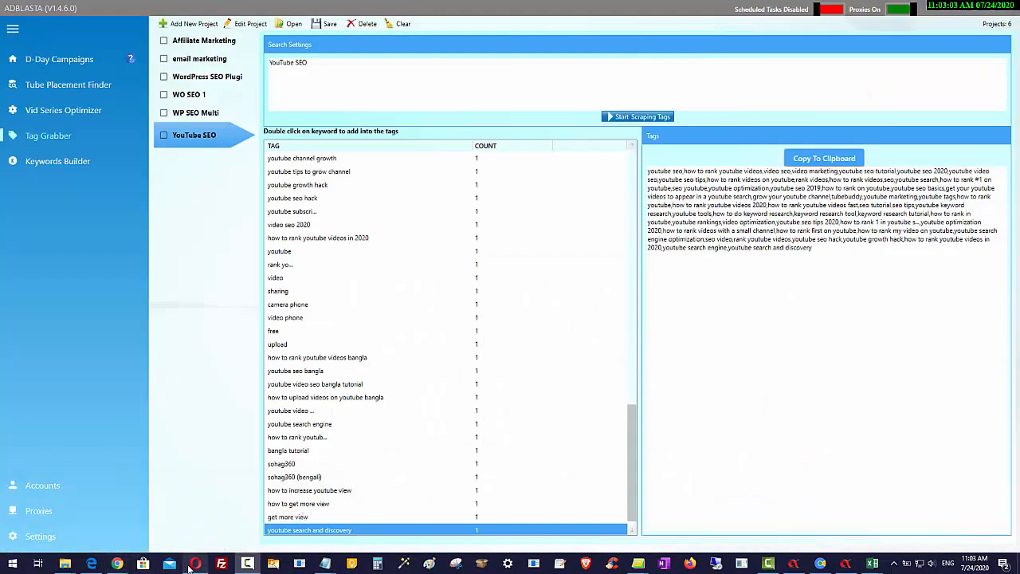
mouse_move(190, 568)
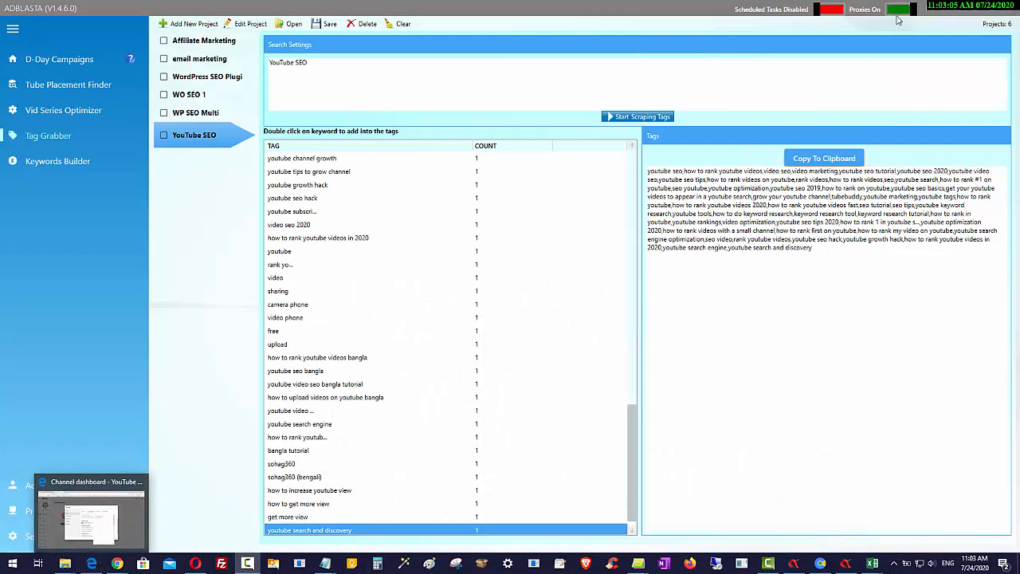
click(972, 8)
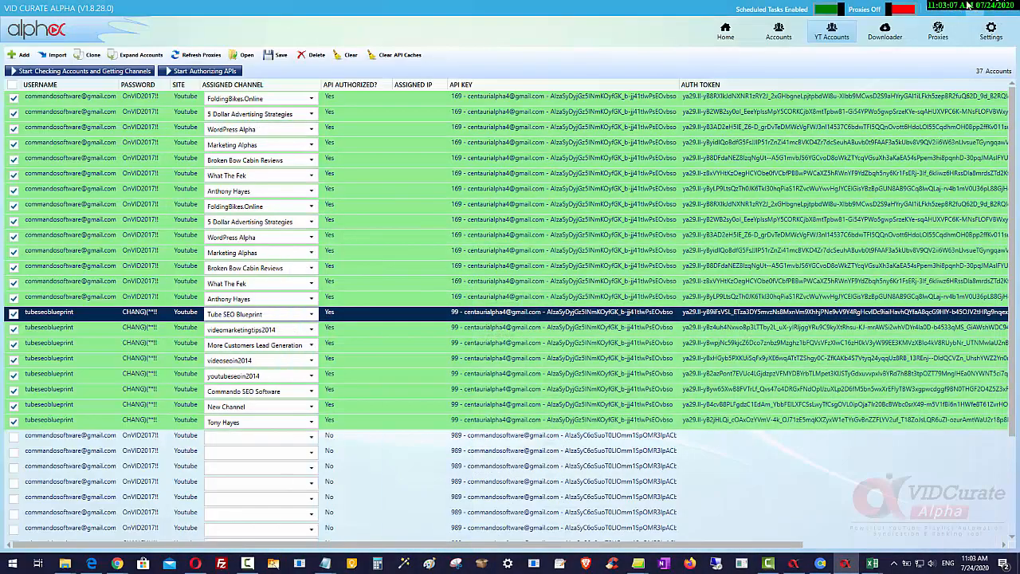
click(969, 7)
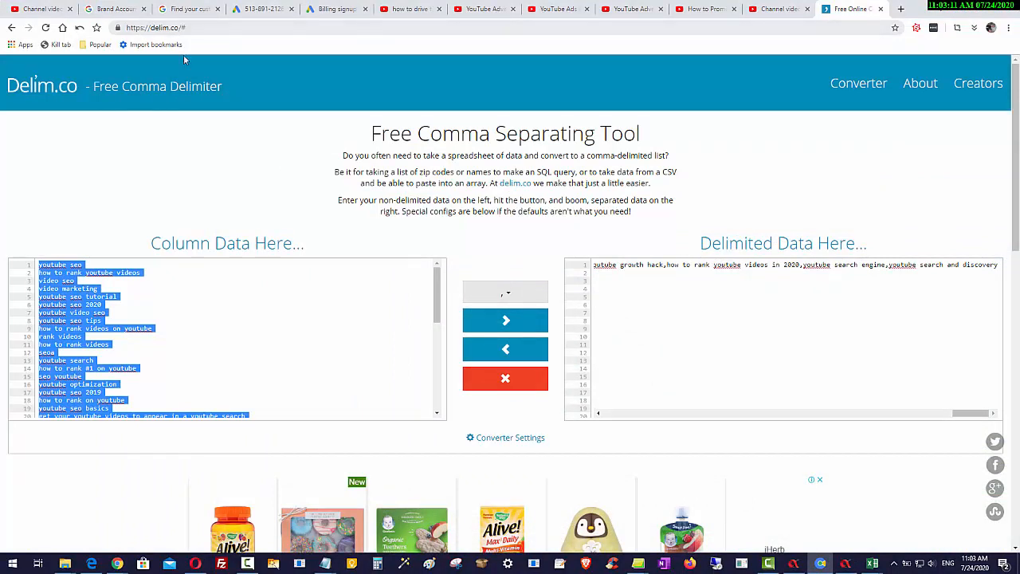
mouse_move(792, 312)
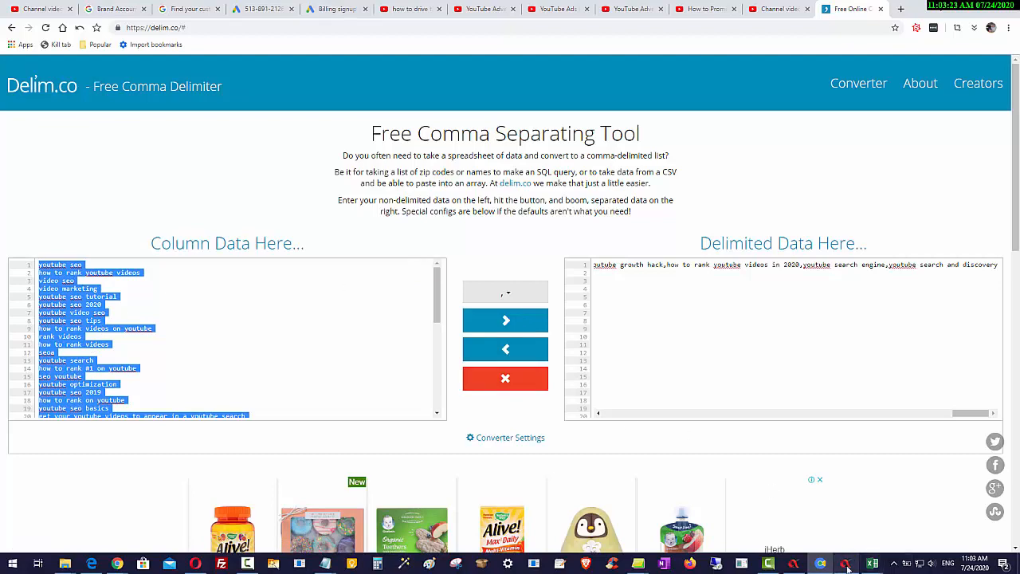
- Switch back to AdBlasta and paste the copied column of tags as a new project's search keywords
click(794, 564)
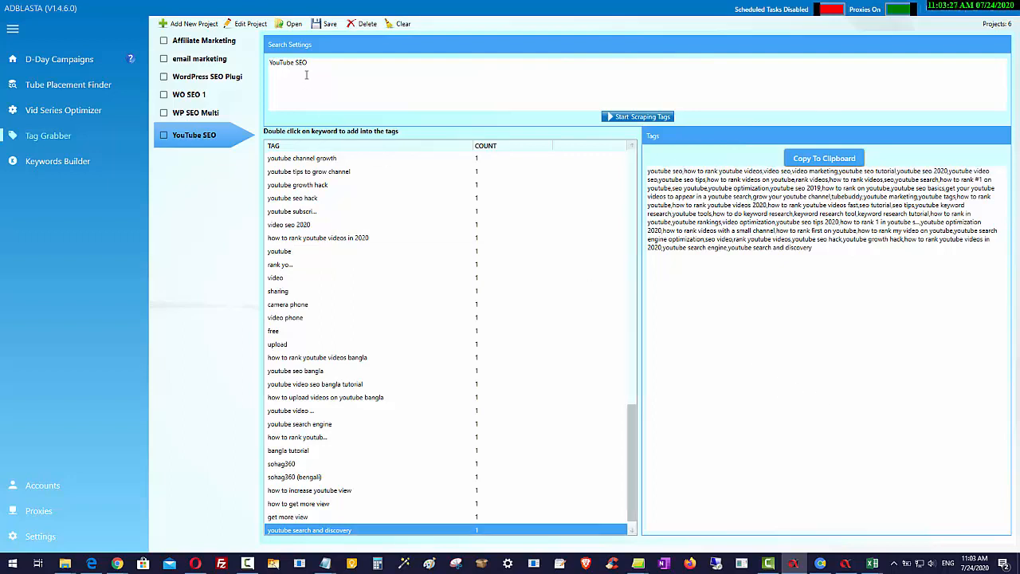
click(189, 24)
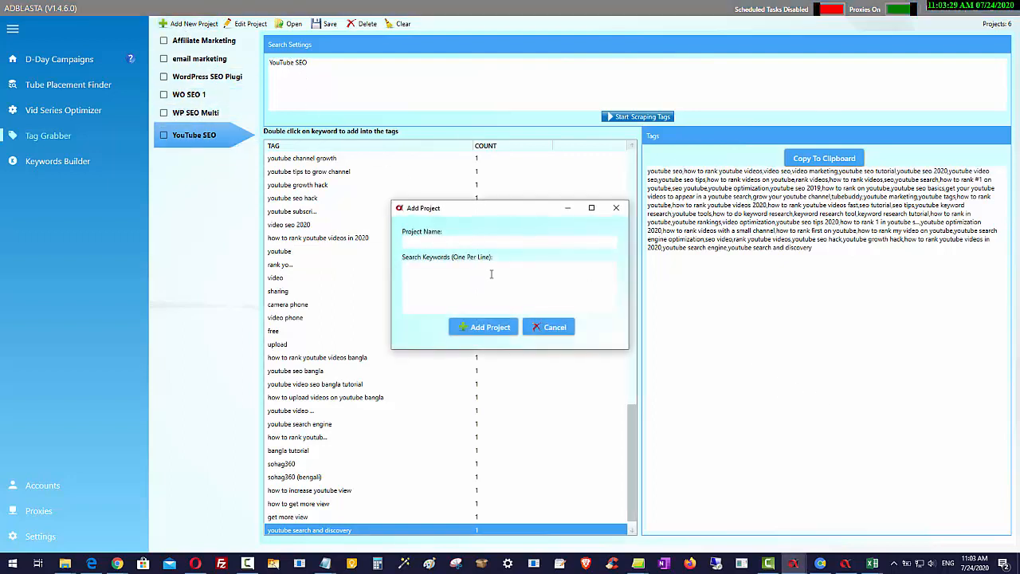
right_click(453, 276)
click(482, 317)
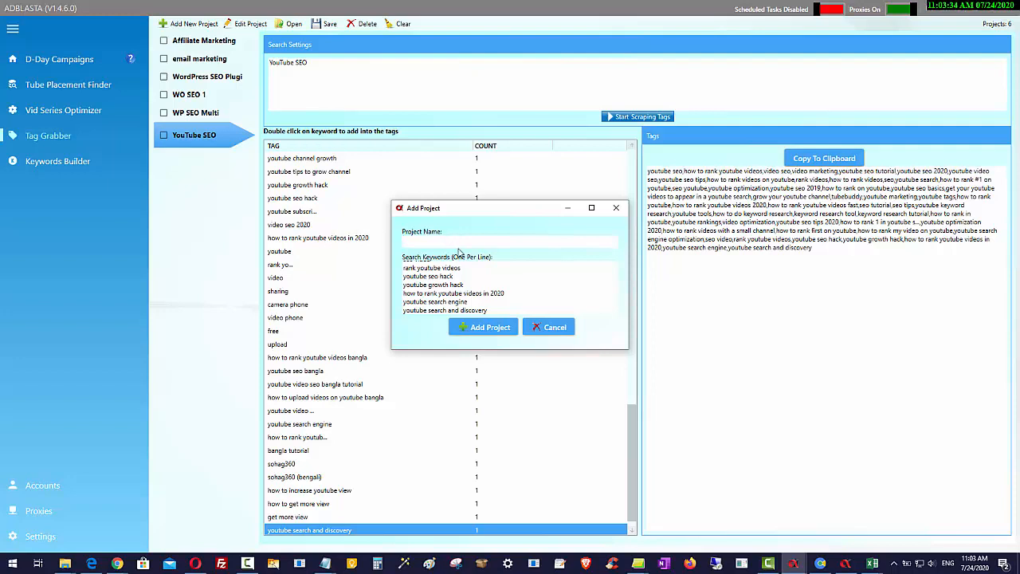
- Add the project under the name "YouTube SEM" and start scraping its tags
text(YouTube SEM)
click(485, 329)
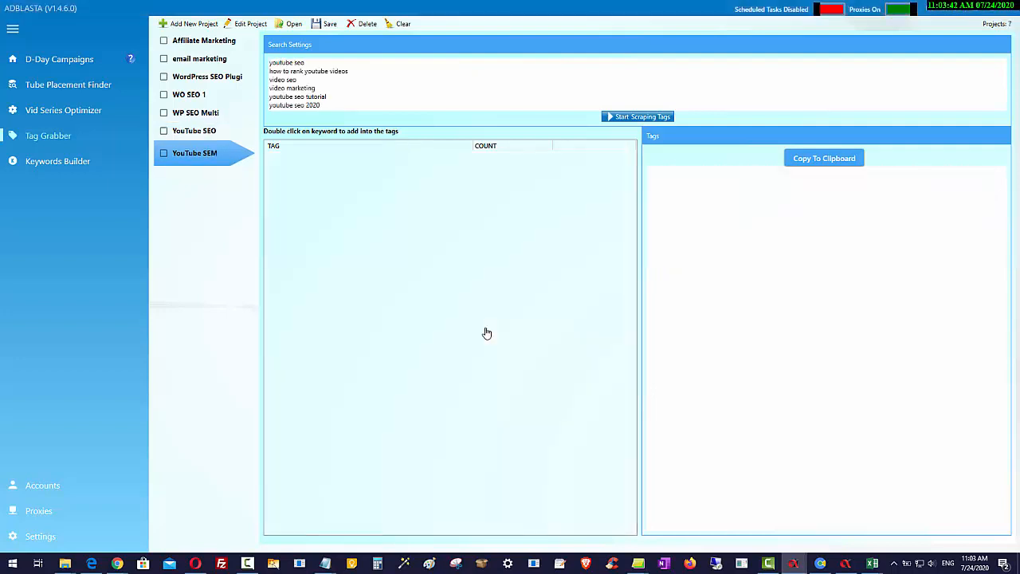
click(618, 117)
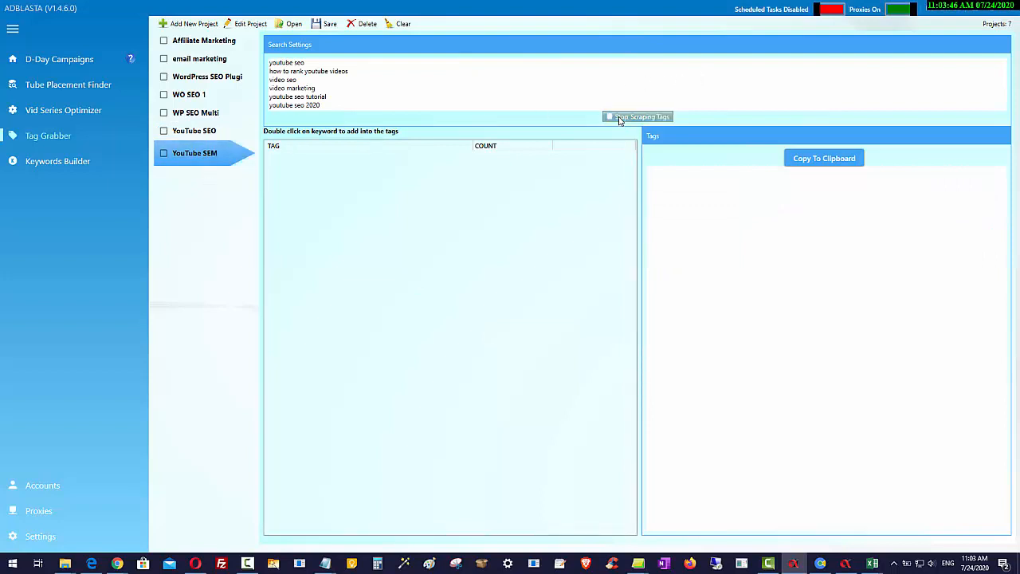